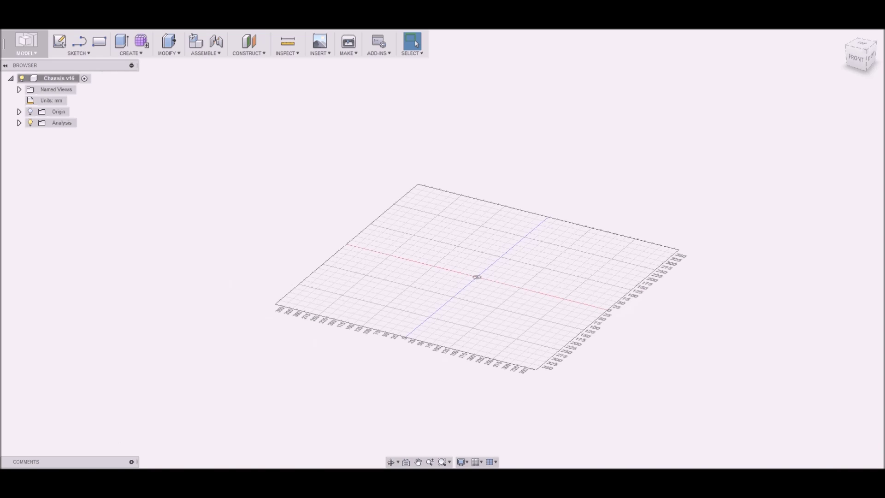
# Roll the chassis design history back to the first guide sketches and advance it to the three surface bodies and Sketch9
pyautogui.scroll(-3, 408, 349)
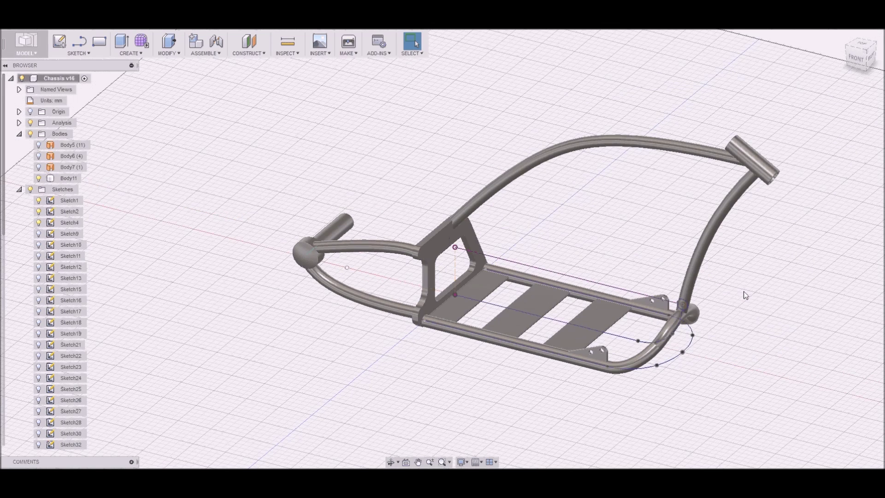
pyautogui.keyDown('shift'); pyautogui.moveTo(745, 295); pyautogui.dragTo(761, 279, button='middle'); pyautogui.keyUp('shift')
pyautogui.press('Escape')
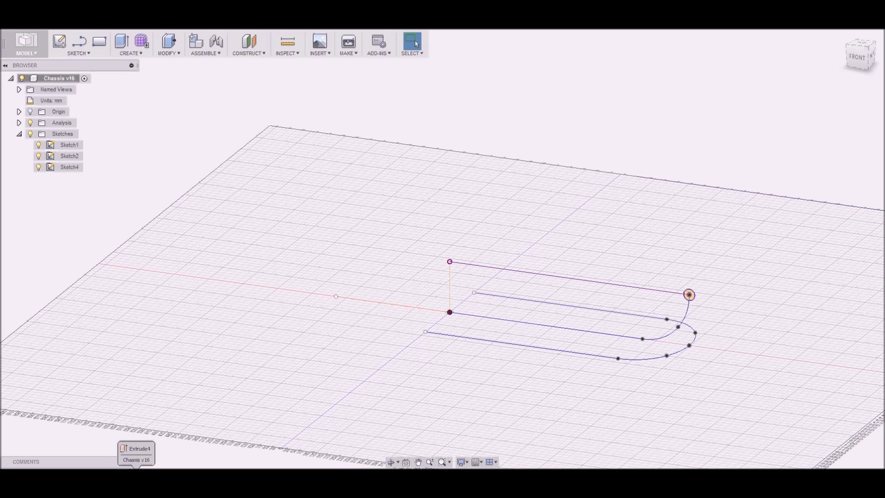
pyautogui.click(171, 468)
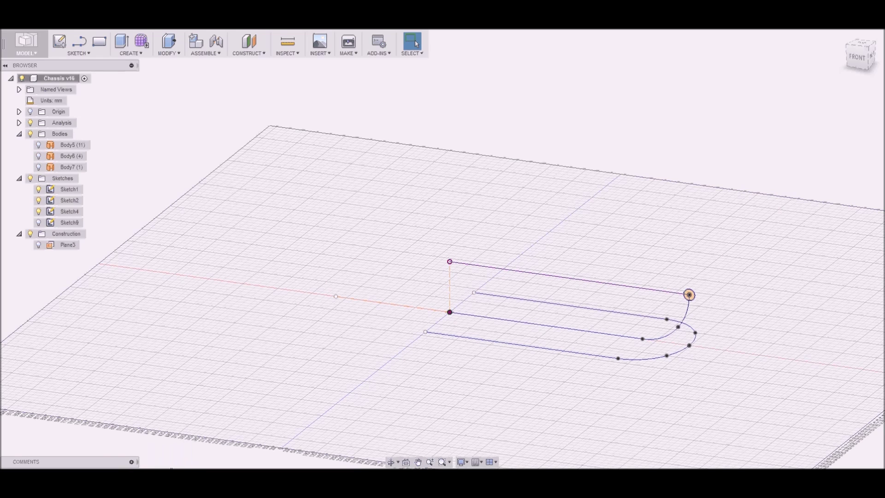
# Show the surface bodies Body5, Body6 and Body7 and examine how they cross along the guide sketches
pyautogui.click(39, 146)
pyautogui.click(39, 156)
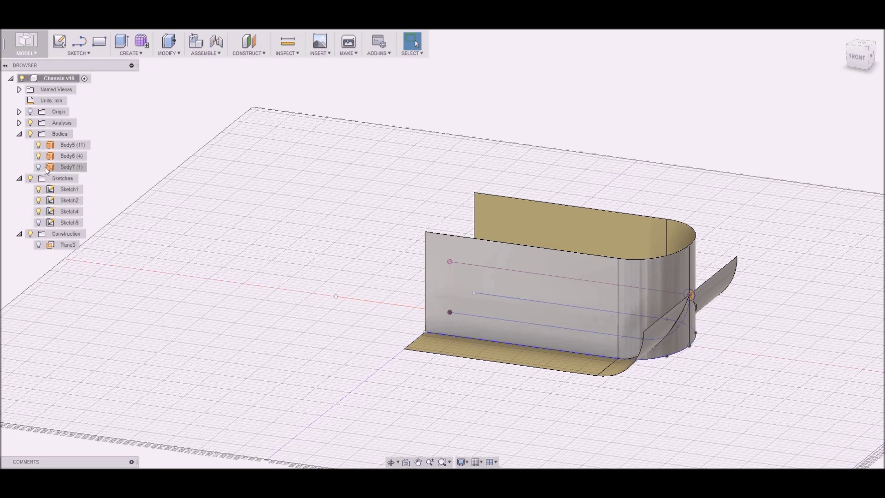
pyautogui.click(39, 167)
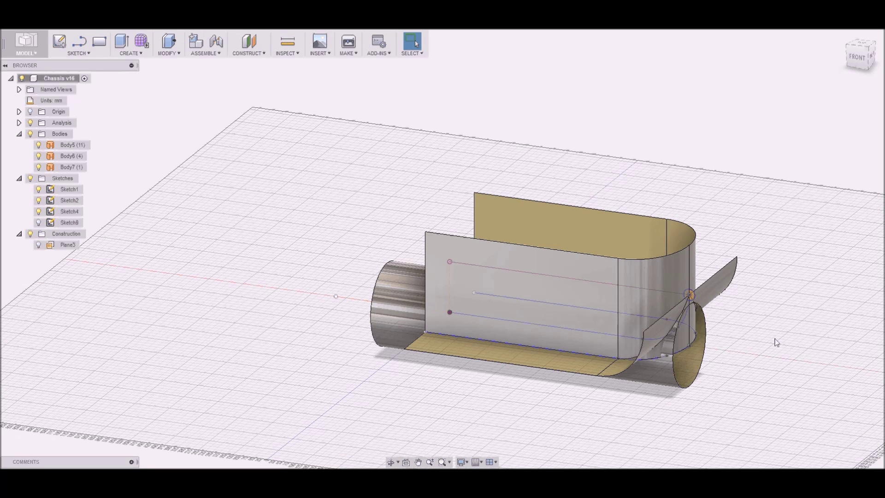
pyautogui.keyDown('shift'); pyautogui.moveTo(776, 342); pyautogui.dragTo(754, 345, button='middle'); pyautogui.keyUp('shift')
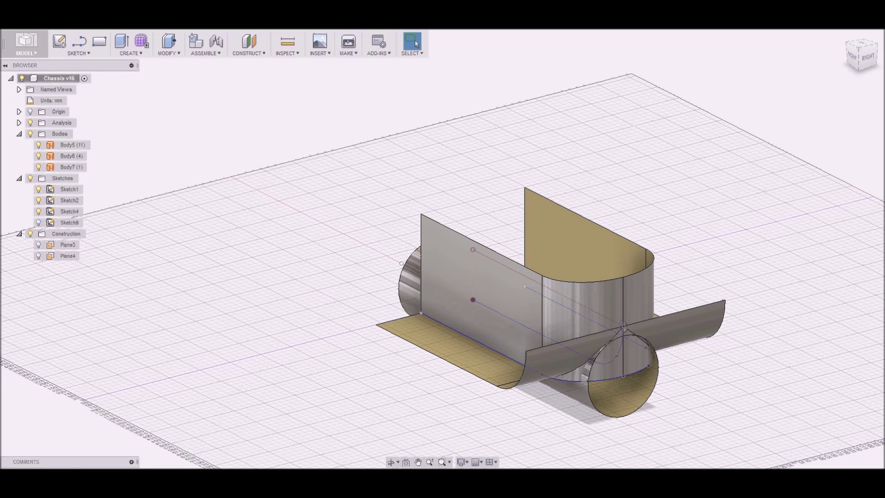
# Hide the surface bodies Body5, Body6 and Body7 and advance the design history to include Sketch10
pyautogui.click(39, 146)
pyautogui.click(39, 156)
pyautogui.click(38, 167)
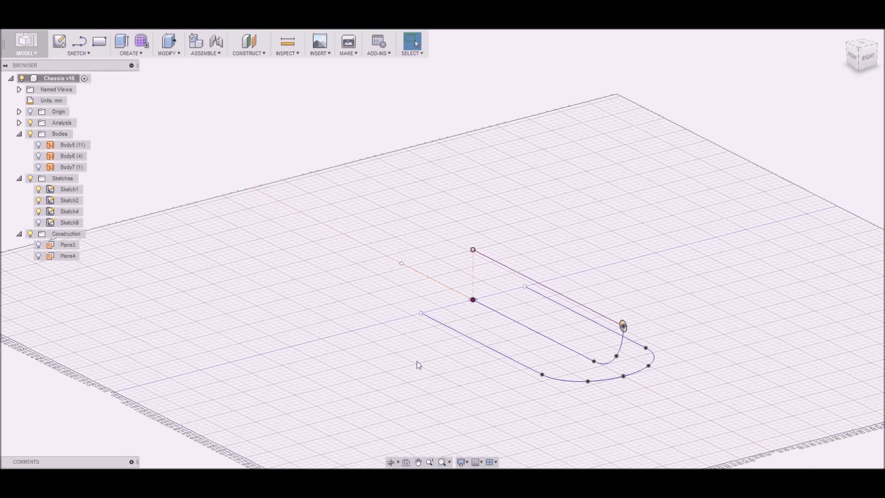
pyautogui.keyDown('shift'); pyautogui.moveTo(417, 360); pyautogui.dragTo(458, 386, button='middle'); pyautogui.keyUp('shift')
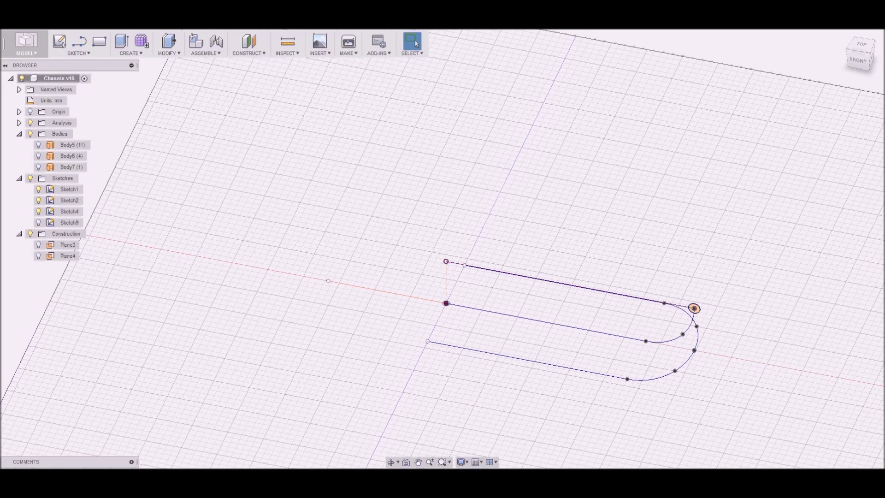
pyautogui.click(68, 256)
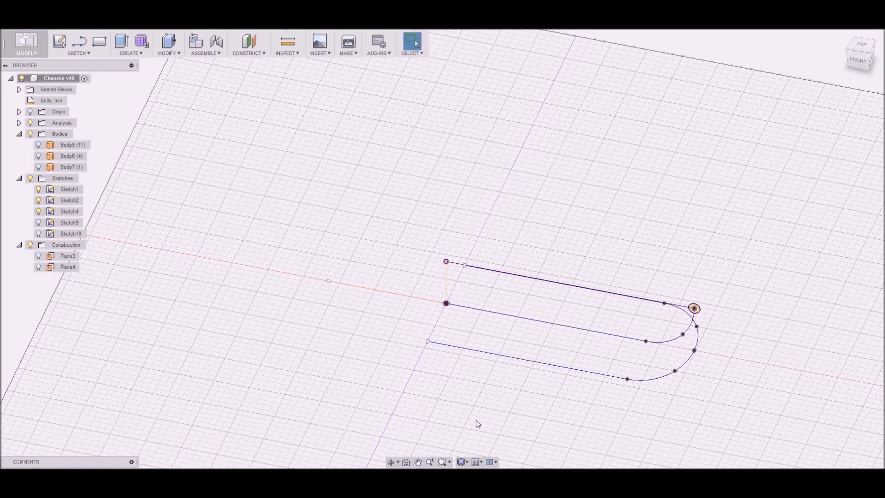
# Show the three surface bodies again and advance the history to the Sweep2 floor tube to compare it with the surfaces
pyautogui.keyDown('shift'); pyautogui.moveTo(476, 421); pyautogui.dragTo(497, 408, button='middle'); pyautogui.keyUp('shift')
pyautogui.click(38, 145)
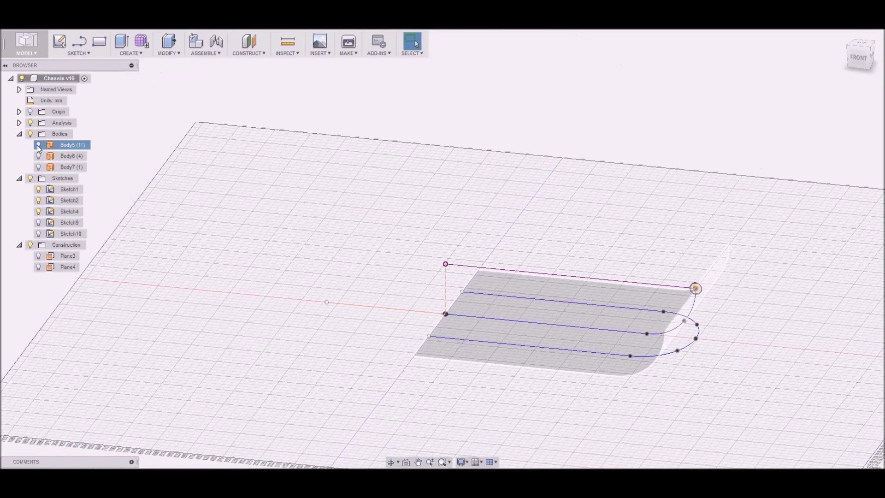
pyautogui.click(39, 167)
pyautogui.click(38, 167)
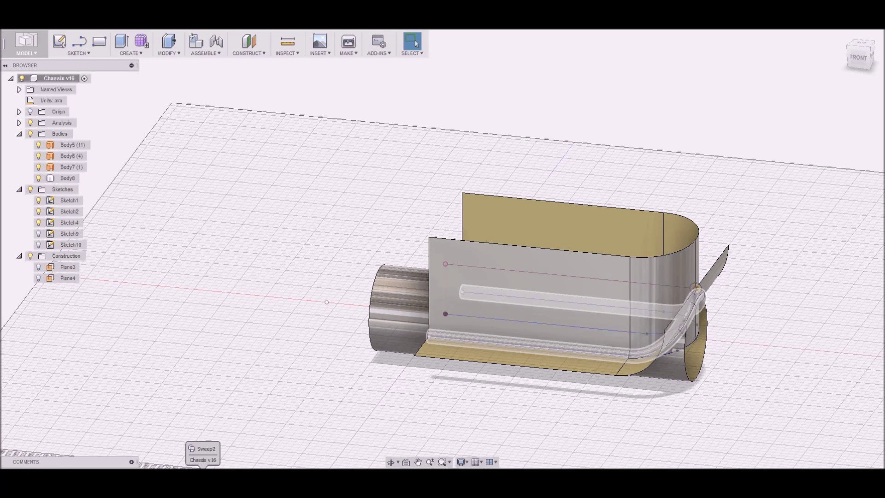
pyautogui.keyDown('shift'); pyautogui.moveTo(606, 383); pyautogui.dragTo(300, 251, button='middle'); pyautogui.keyUp('shift')
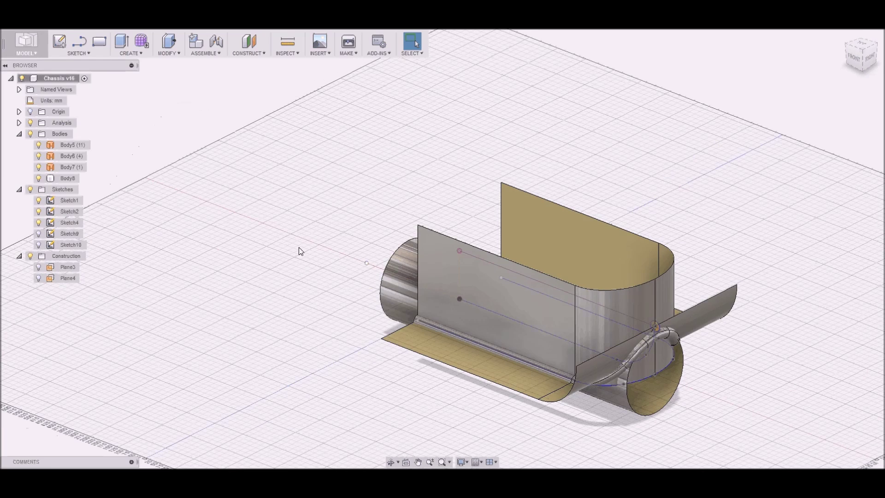
# Hide the three surface bodies and examine the bent U-shaped floor tube on its own
pyautogui.click(38, 145)
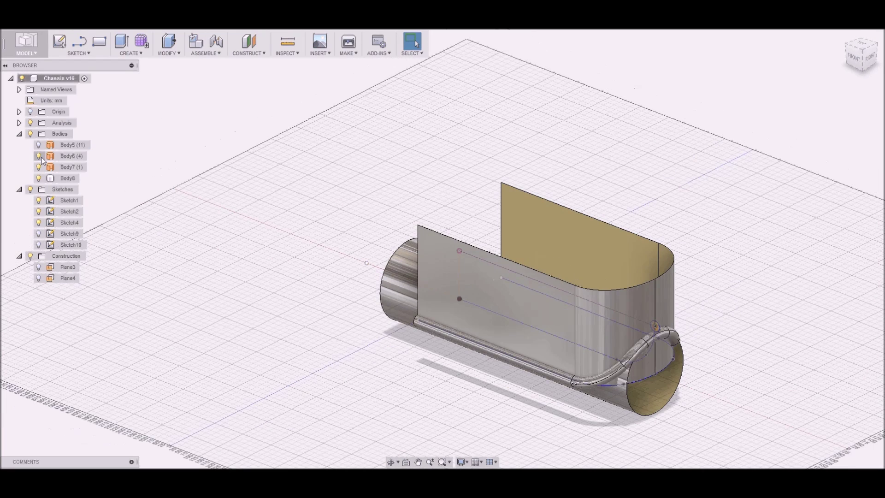
pyautogui.click(39, 157)
pyautogui.click(39, 167)
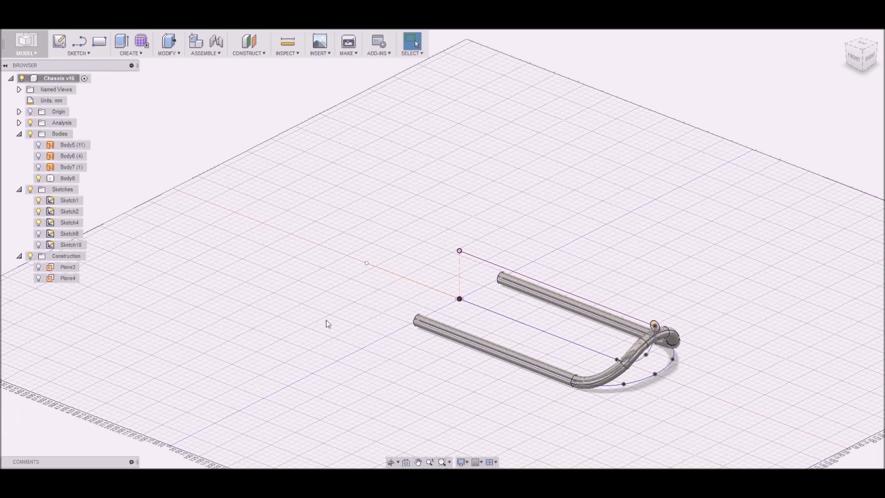
pyautogui.keyDown('shift'); pyautogui.moveTo(328, 324); pyautogui.dragTo(384, 344, button='middle'); pyautogui.keyUp('shift')
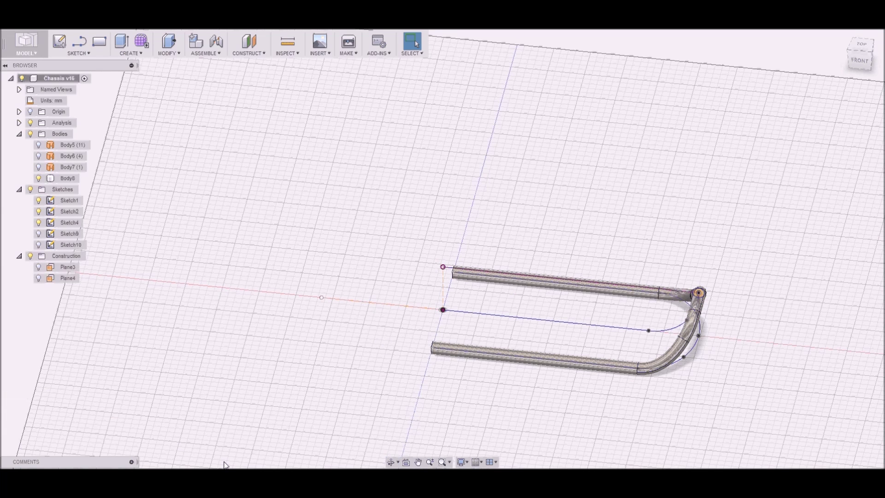
# Advance the design history from the floor tube through the upright plate's extrusion, central cutout and rounded corners
pyautogui.moveTo(225, 474); pyautogui.dragTo(235, 473)
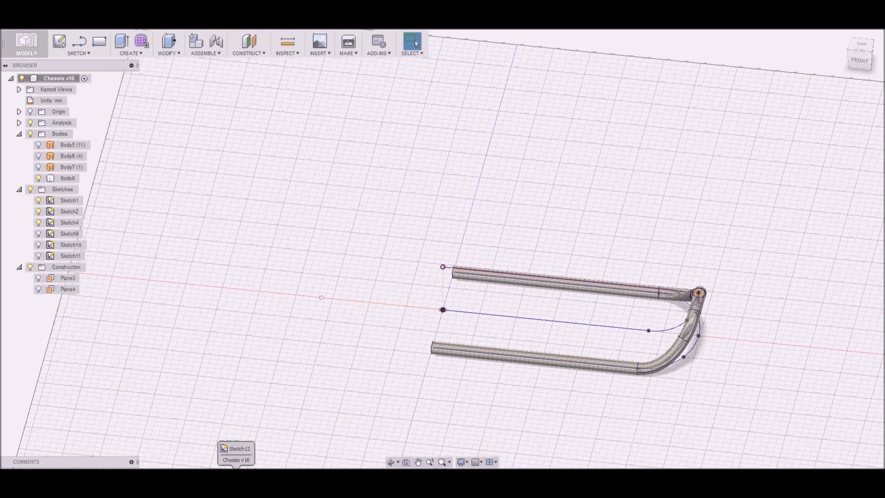
pyautogui.moveTo(225, 474); pyautogui.dragTo(236, 473)
pyautogui.keyDown('shift'); pyautogui.moveTo(295, 387); pyautogui.dragTo(480, 274, button='middle'); pyautogui.keyUp('shift')
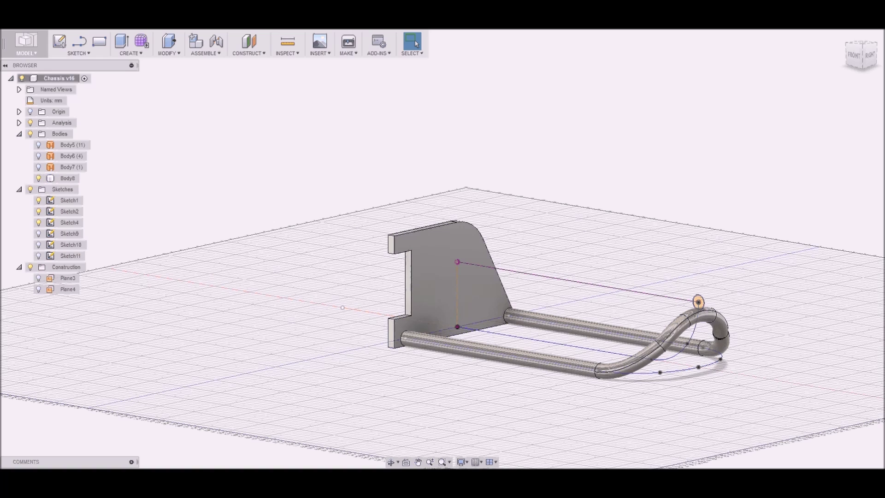
pyautogui.moveTo(236, 474); pyautogui.dragTo(258, 474)
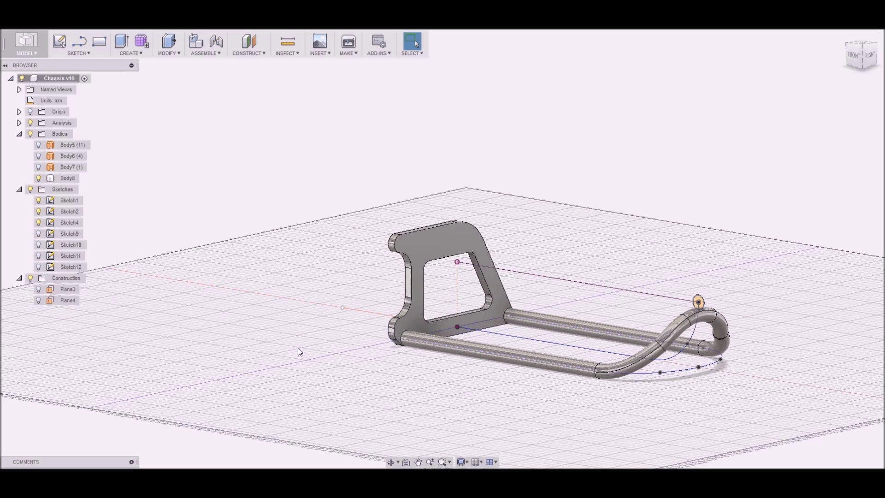
# Advance the design history through the curved rear tubes and the rear cross tube, examining them from both sides
pyautogui.scroll(-3, 310, 358)
pyautogui.keyDown('shift'); pyautogui.moveTo(554, 389); pyautogui.dragTo(580, 403, button='middle'); pyautogui.keyUp('shift')
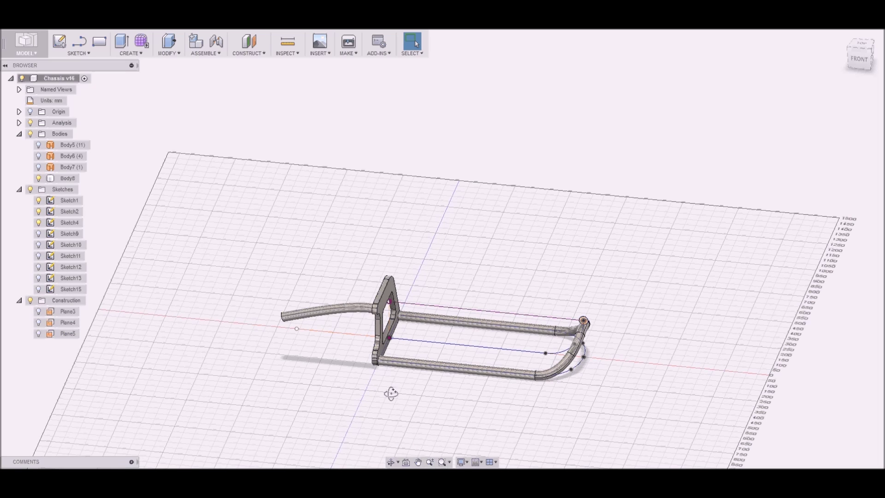
pyautogui.moveTo(395, 390)
pyautogui.keyDown('shift'); pyautogui.mouseDown(button='middle')
pyautogui.moveTo(484, 371)
pyautogui.moveTo(516, 378)
pyautogui.moveTo(451, 372)
pyautogui.mouseUp(button='middle'); pyautogui.keyUp('shift')
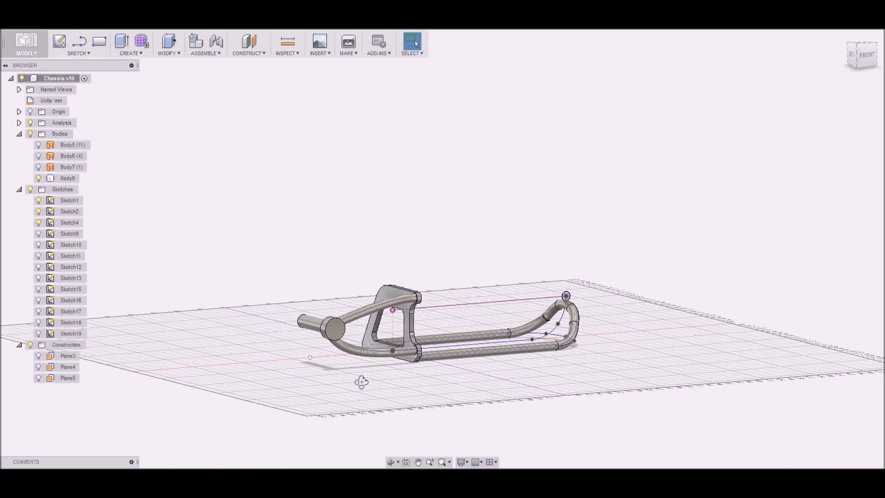
pyautogui.moveTo(361, 381)
pyautogui.keyDown('shift'); pyautogui.mouseDown(button='middle')
pyautogui.moveTo(352, 397)
pyautogui.moveTo(369, 409)
pyautogui.mouseUp(button='middle'); pyautogui.keyUp('shift')
pyautogui.click(416, 43)
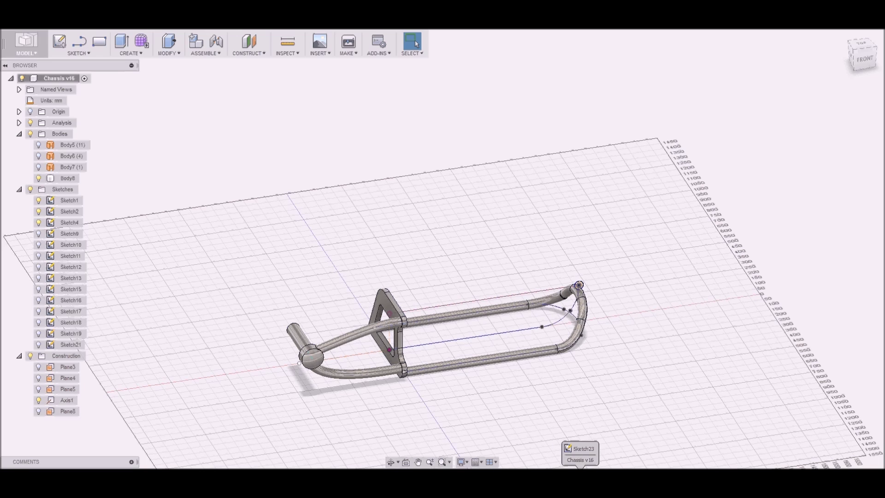
# Play the history through the curved upper tube, its trim at the upright plate, the front down tube, the head tube and the floor plates
pyautogui.moveTo(551, 416)
pyautogui.keyDown('shift'); pyautogui.mouseDown(button='middle')
pyautogui.moveTo(519, 409)
pyautogui.moveTo(687, 399)
pyautogui.mouseUp(button='middle'); pyautogui.keyUp('shift')
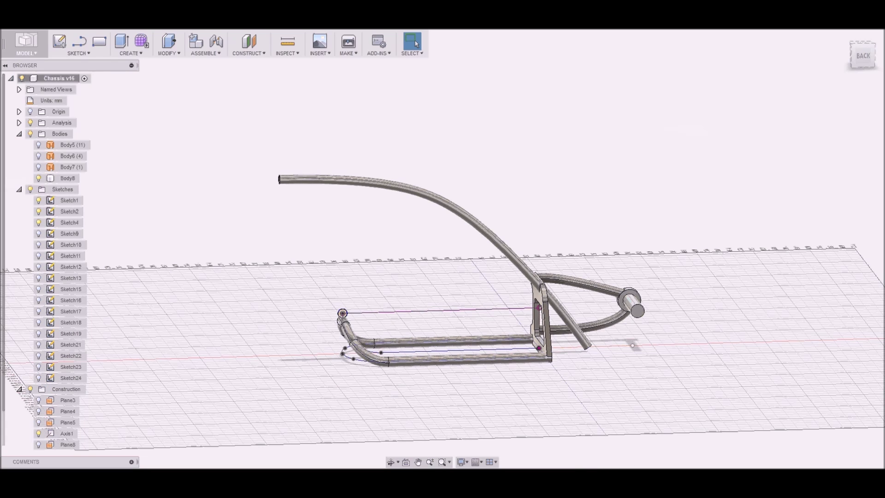
pyautogui.moveTo(613, 475); pyautogui.dragTo(645, 475)
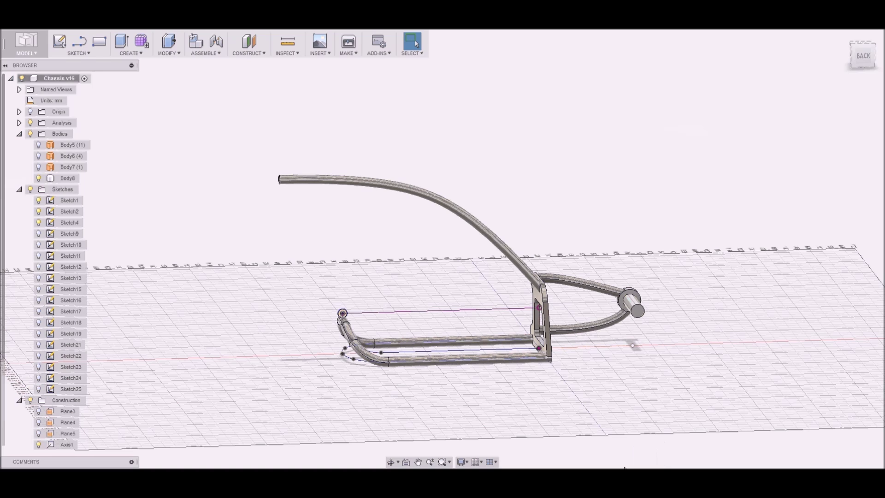
pyautogui.keyDown('shift'); pyautogui.moveTo(554, 397); pyautogui.dragTo(662, 401, button='middle'); pyautogui.keyUp('shift')
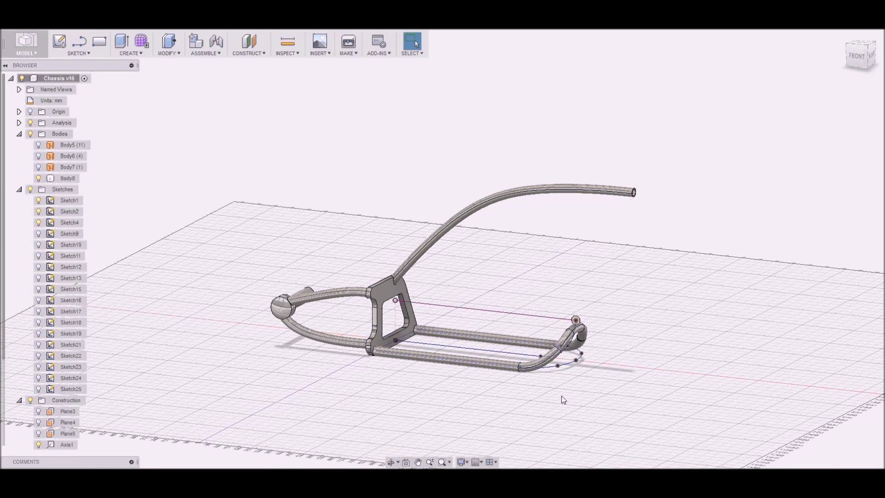
pyautogui.moveTo(645, 475); pyautogui.dragTo(691, 475)
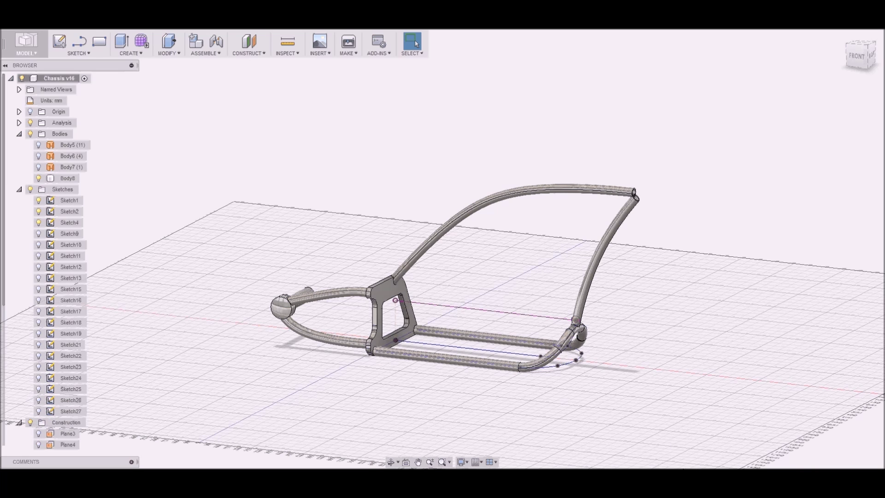
pyautogui.moveTo(682, 401)
pyautogui.keyDown('shift'); pyautogui.mouseDown(button='middle')
pyautogui.moveTo(672, 338)
pyautogui.moveTo(690, 404)
pyautogui.mouseUp(button='middle'); pyautogui.keyUp('shift')
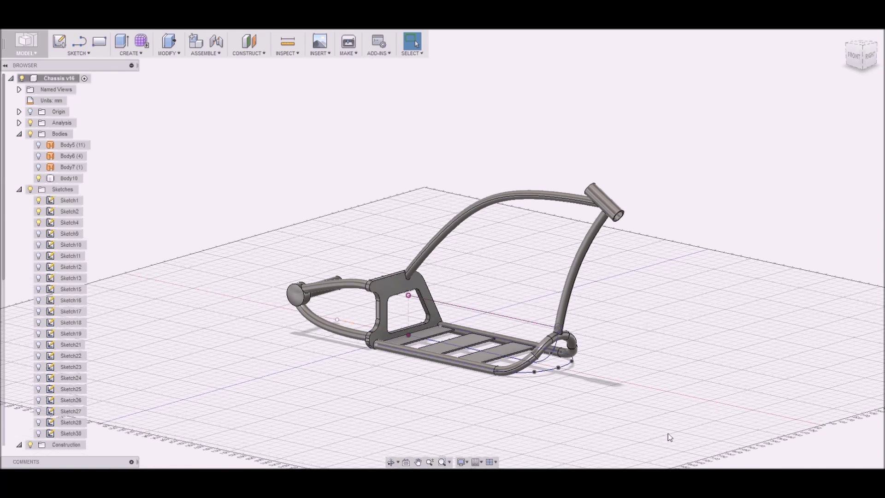
# Examine the floor plates and advance the design history to the two-hole mounting bracket on the near floor tube
pyautogui.keyDown('shift'); pyautogui.moveTo(668, 433); pyautogui.dragTo(582, 431, button='middle'); pyautogui.keyUp('shift')
pyautogui.scroll(5, 511, 340)
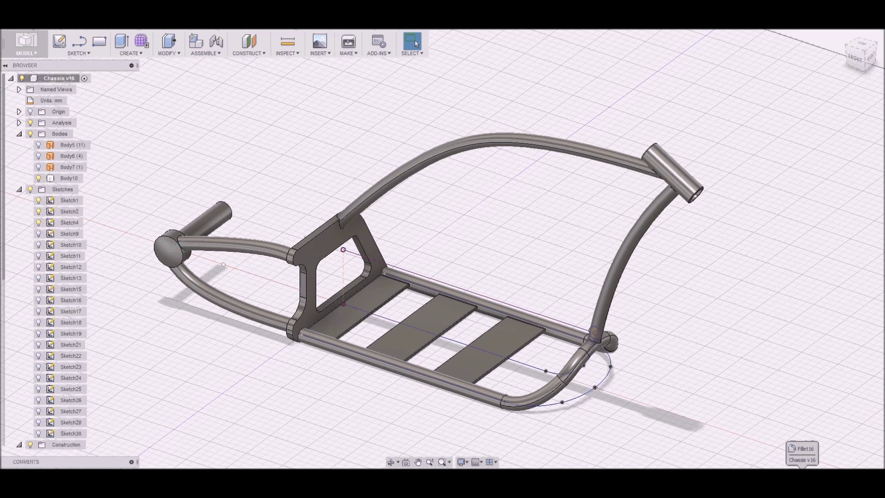
pyautogui.click(846, 473)
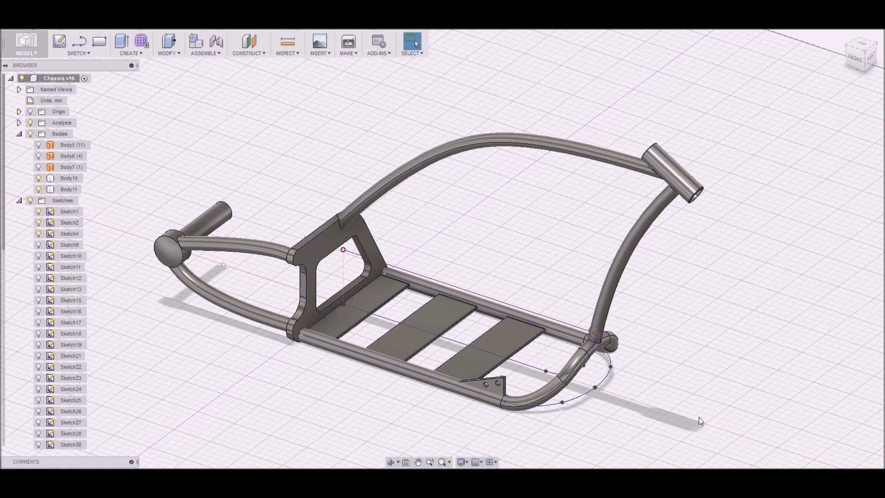
pyautogui.keyDown('shift'); pyautogui.moveTo(700, 421); pyautogui.dragTo(645, 425, button='middle'); pyautogui.keyUp('shift')
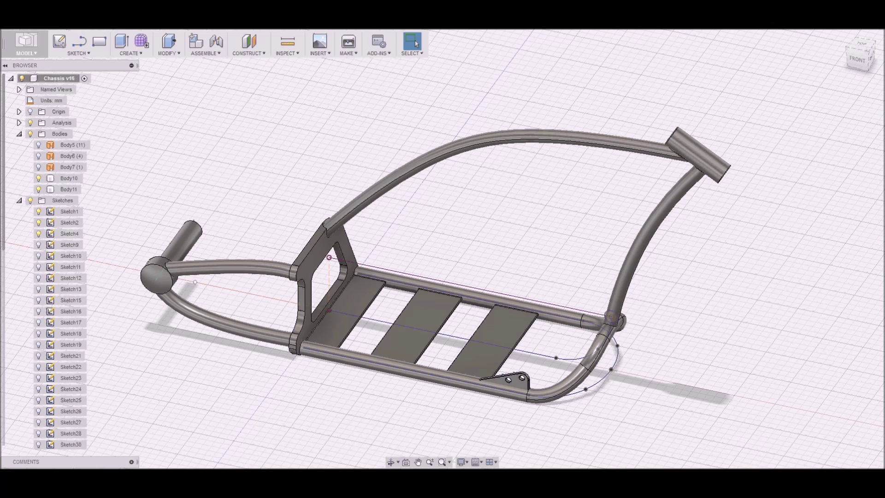
# Advance the design history to the matching bracket on the opposite floor tube and examine both brackets up close
pyautogui.scroll(3, 527, 395)
pyautogui.scroll(3, 526, 394)
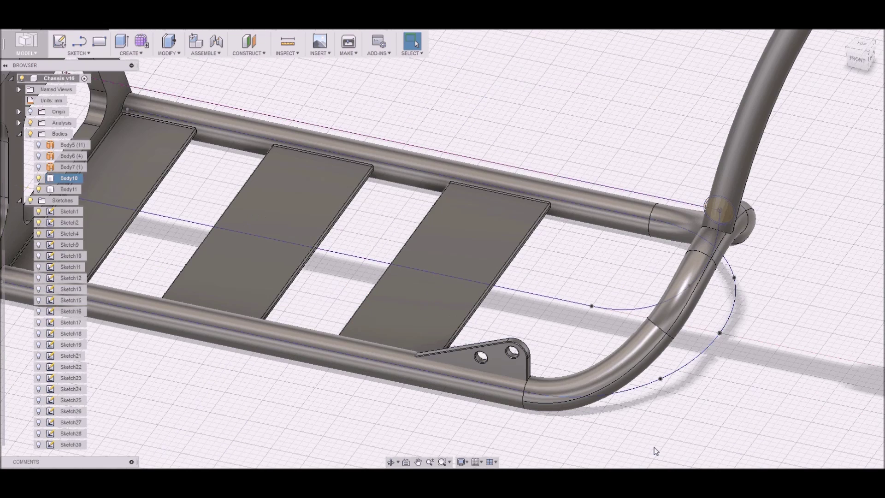
pyautogui.click(654, 448)
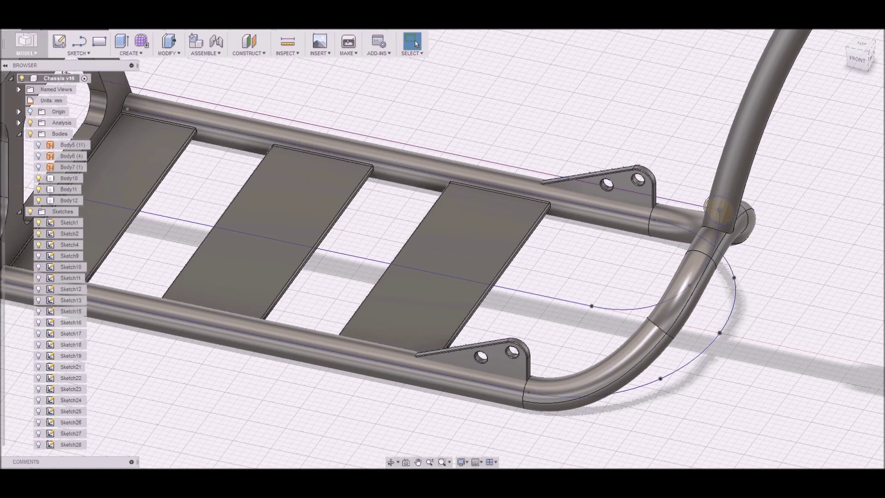
pyautogui.scroll(-3, 742, 405)
pyautogui.keyDown('shift'); pyautogui.moveTo(742, 405); pyautogui.dragTo(746, 396, button='middle'); pyautogui.keyUp('shift')
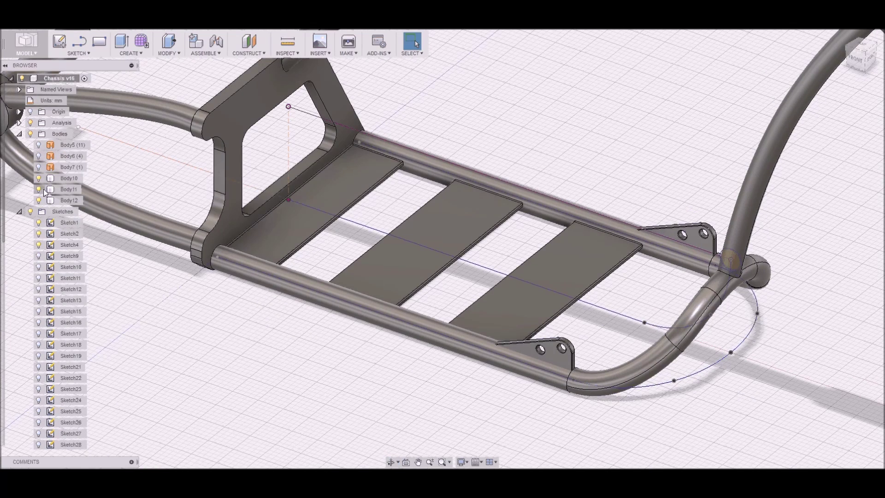
# Hide Sketch1, Sketch2 and Sketch4 and advance the history to the complete chassis joined as a single body
pyautogui.click(39, 245)
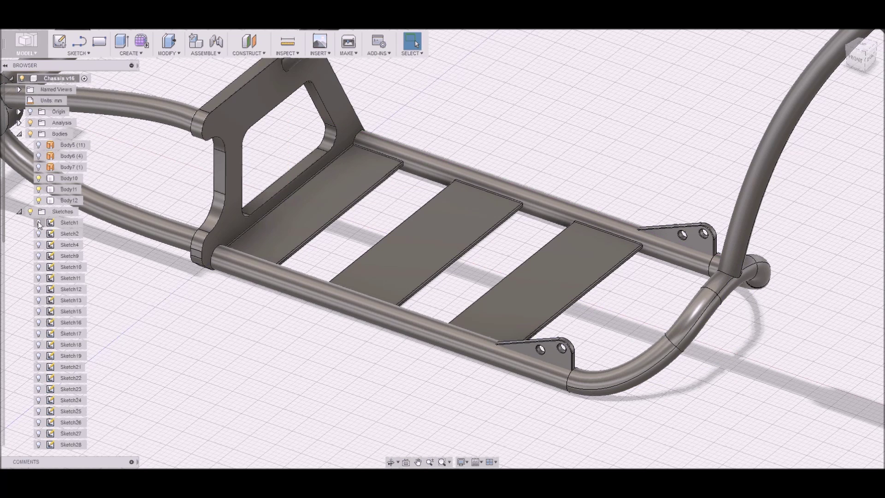
pyautogui.scroll(-3, 378, 380)
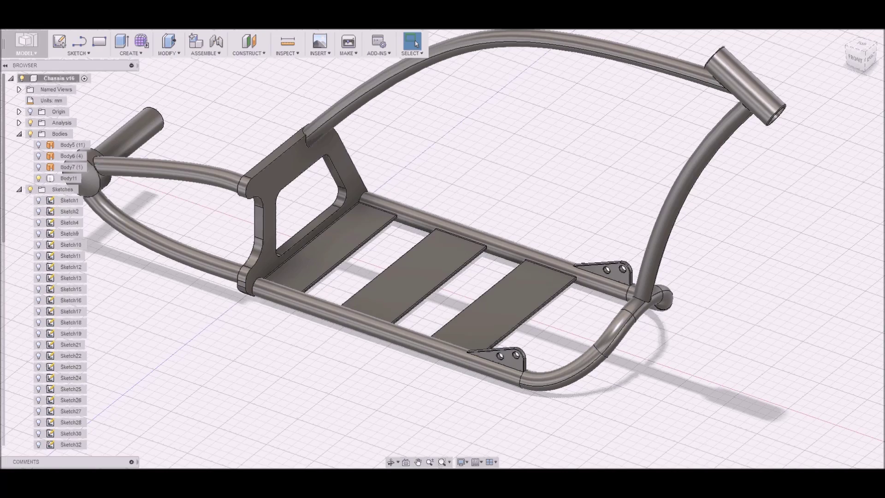
pyautogui.scroll(-3, 452, 372)
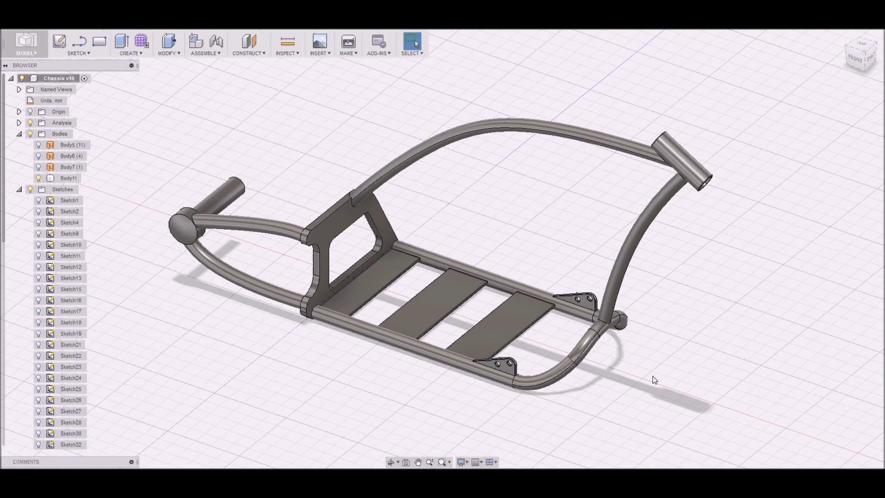
# Examine the finished chassis from the opposite side, including the floor plates, mounting brackets and upright plate
pyautogui.keyDown('shift'); pyautogui.moveTo(655, 380); pyautogui.dragTo(449, 378, button='middle'); pyautogui.keyUp('shift')
pyautogui.scroll(5, 449, 378)
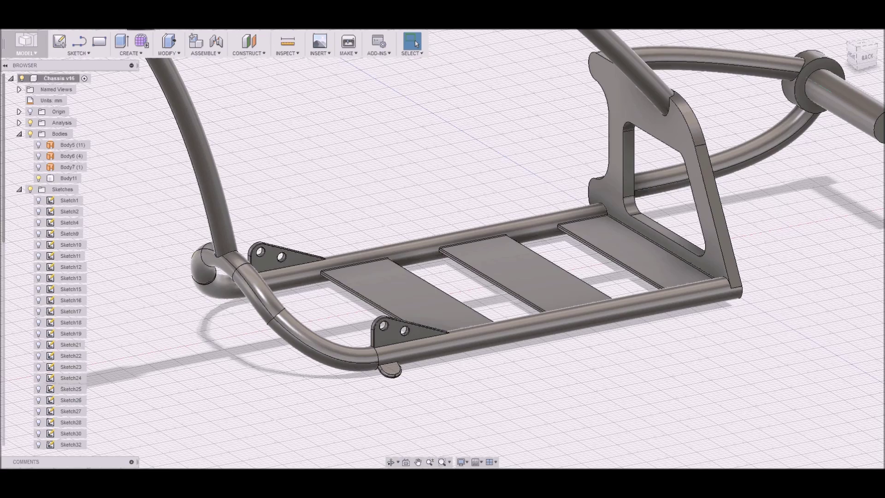
pyautogui.scroll(-5, 569, 396)
pyautogui.keyDown('shift'); pyautogui.moveTo(569, 396); pyautogui.dragTo(697, 405, button='middle'); pyautogui.keyUp('shift')
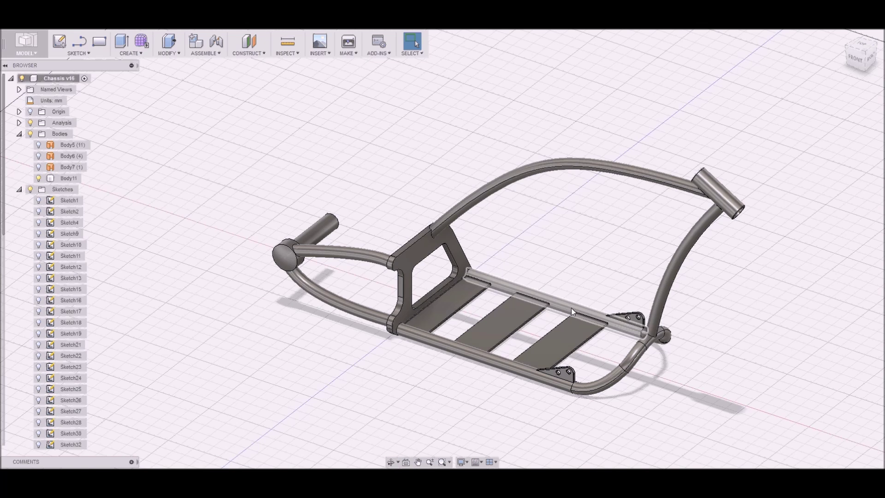
pyautogui.scroll(2, 571, 308)
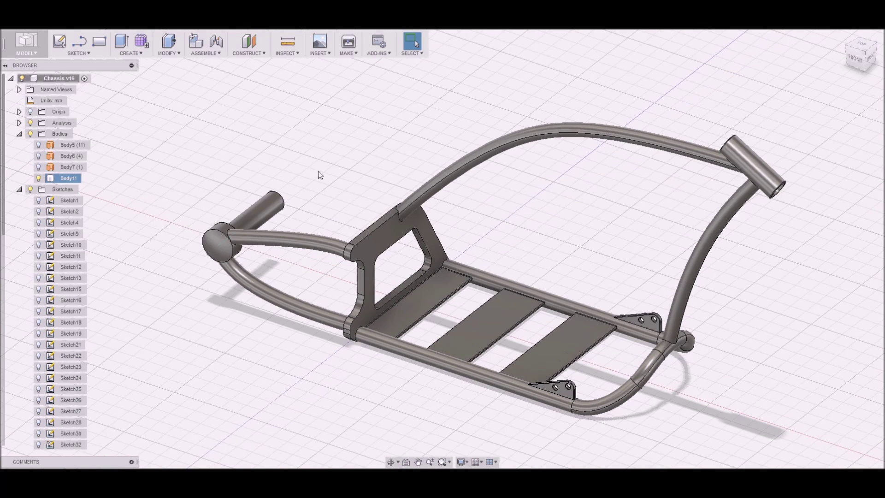
# Clear the body selection, collapse the Sketches and Bodies folders and switch to the Render workspace
pyautogui.click(318, 171)
pyautogui.click(19, 189)
pyautogui.click(19, 134)
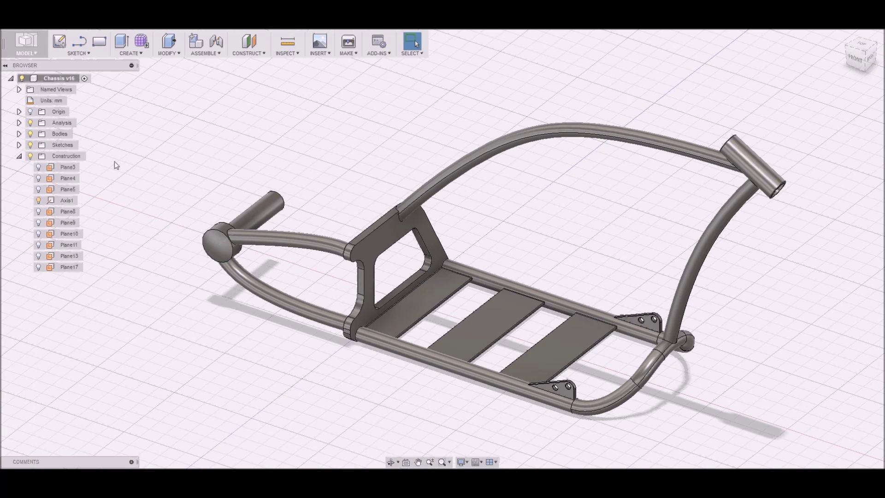
pyautogui.click(34, 52)
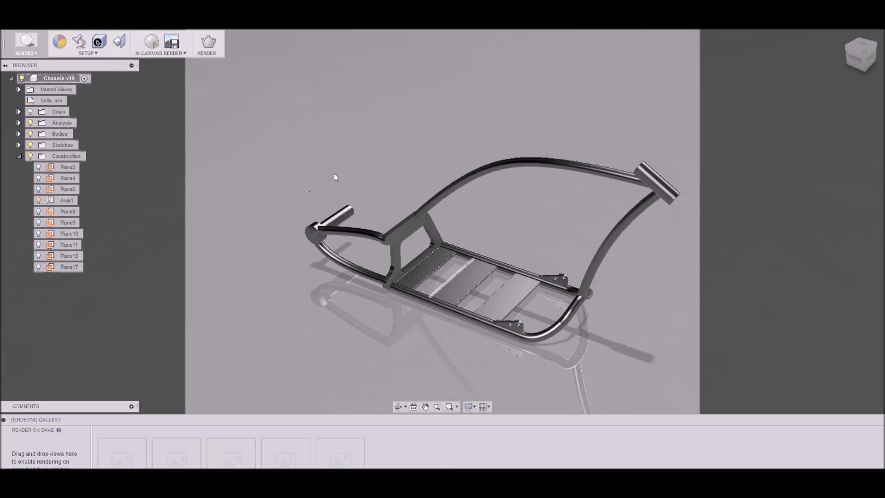
# Review the scene settings, including the background and aspect ratio options, and close them without changes
pyautogui.click(87, 53)
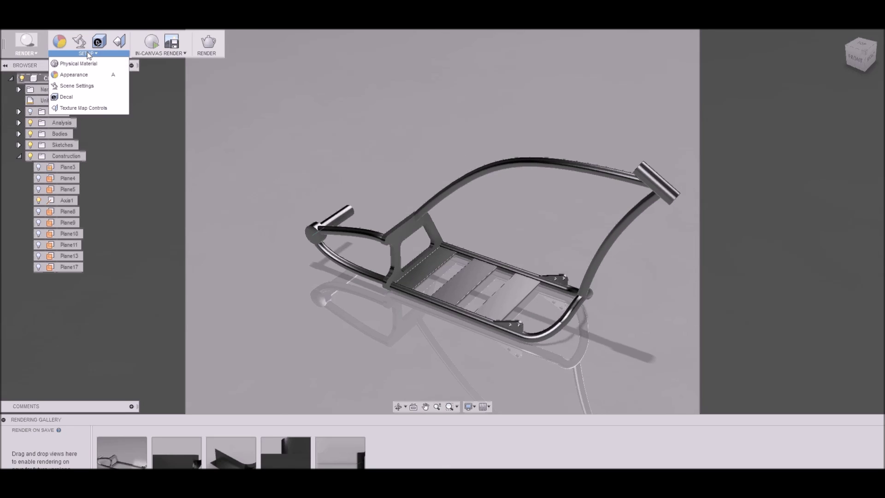
pyautogui.click(83, 87)
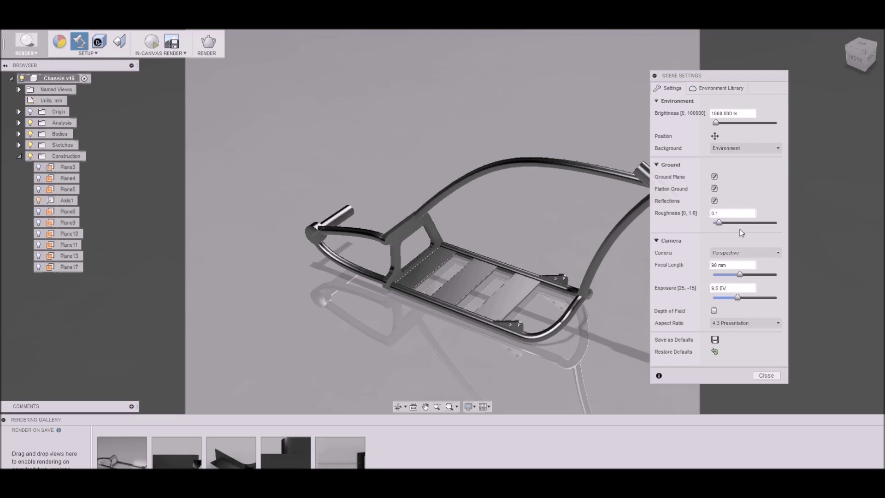
pyautogui.click(734, 149)
pyautogui.click(736, 149)
pyautogui.click(749, 323)
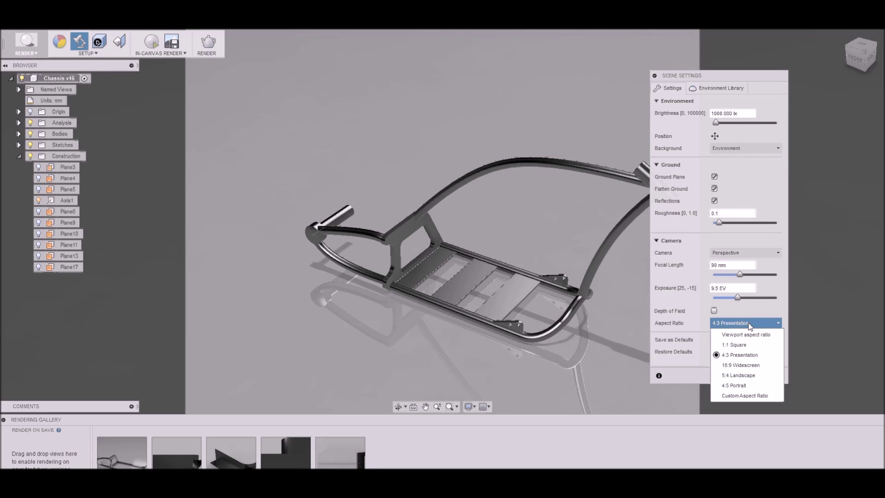
pyautogui.click(747, 324)
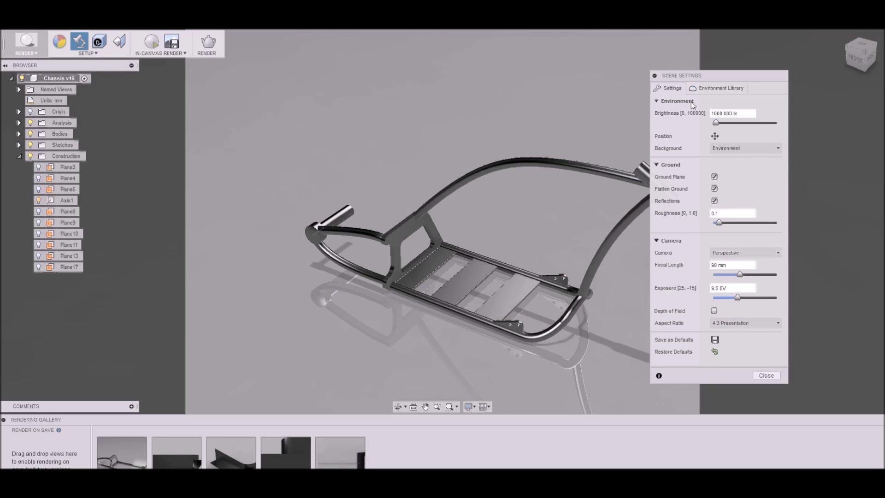
pyautogui.click(766, 375)
# Frame the complete chassis so that it fills the 4:3 render area
pyautogui.scroll(-2, 685, 258)
pyautogui.scroll(2, 778, 239)
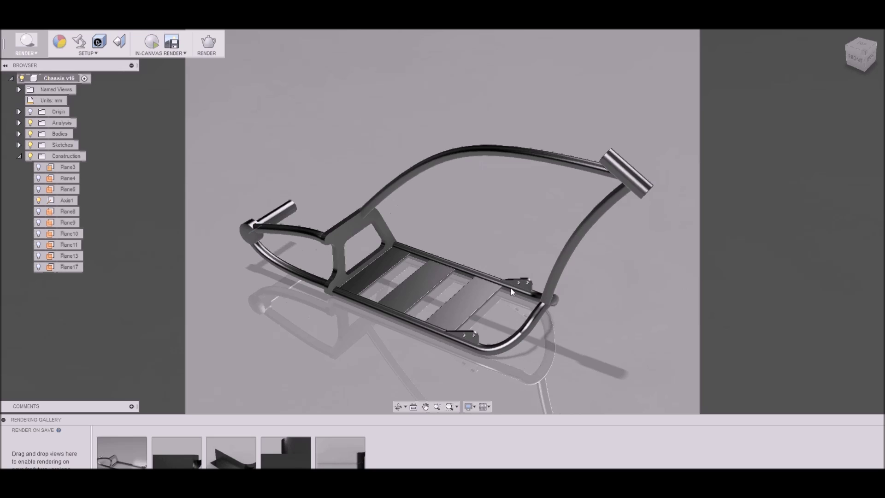
pyautogui.scroll(1, 498, 386)
pyautogui.scroll(-2, 498, 385)
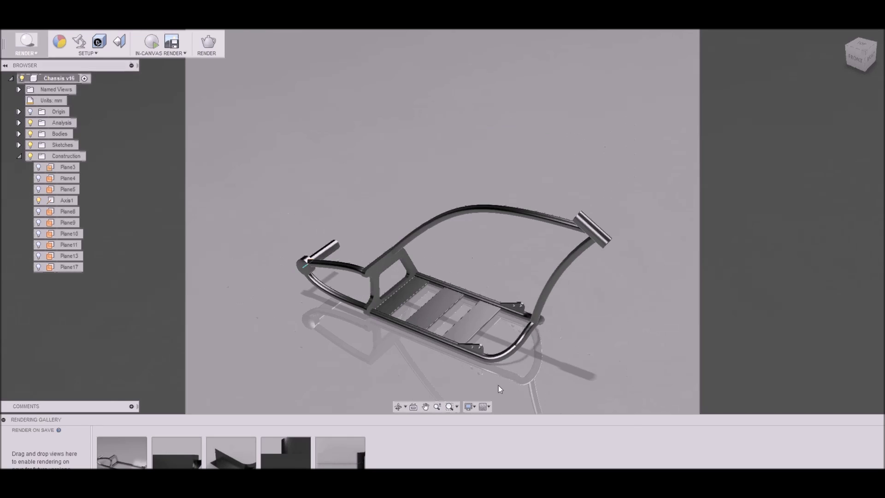
pyautogui.scroll(-1, 500, 121)
pyautogui.scroll(-1, 503, 105)
pyautogui.scroll(2, 569, 325)
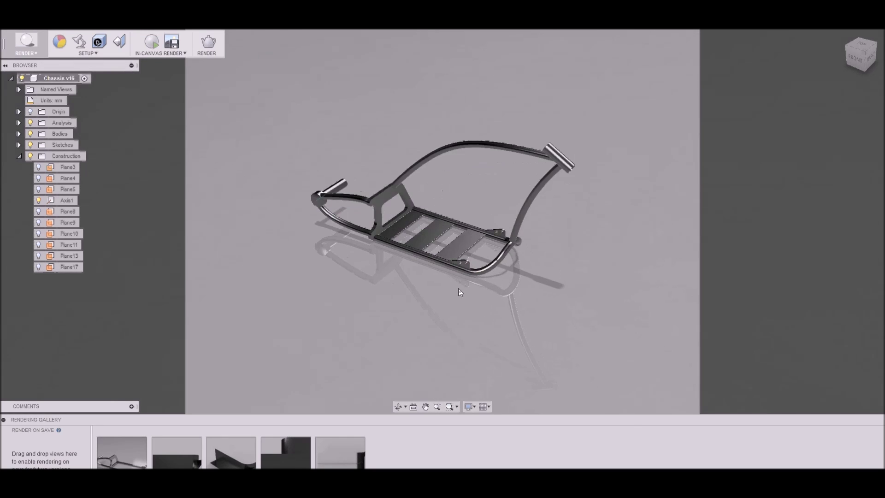
pyautogui.scroll(3, 315, 207)
pyautogui.scroll(3, 706, 292)
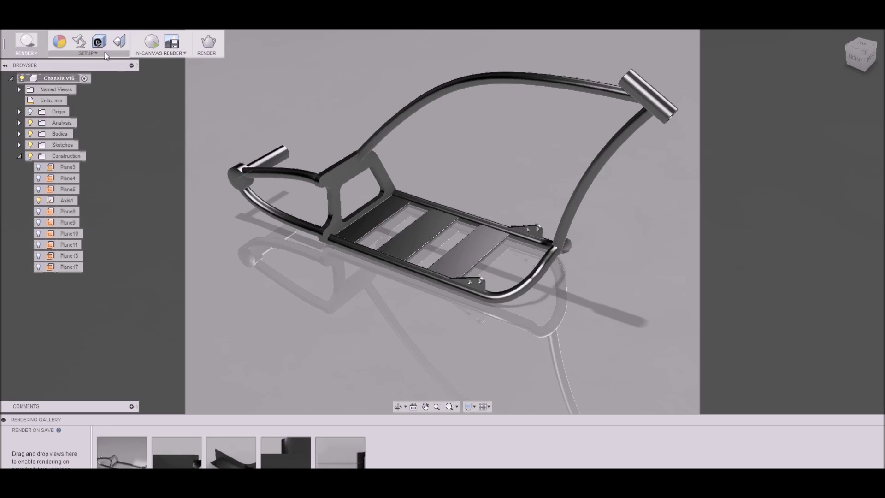
# Start a final-quality cloud render of the chassis with the image size set to 1500x1200
pyautogui.click(204, 42)
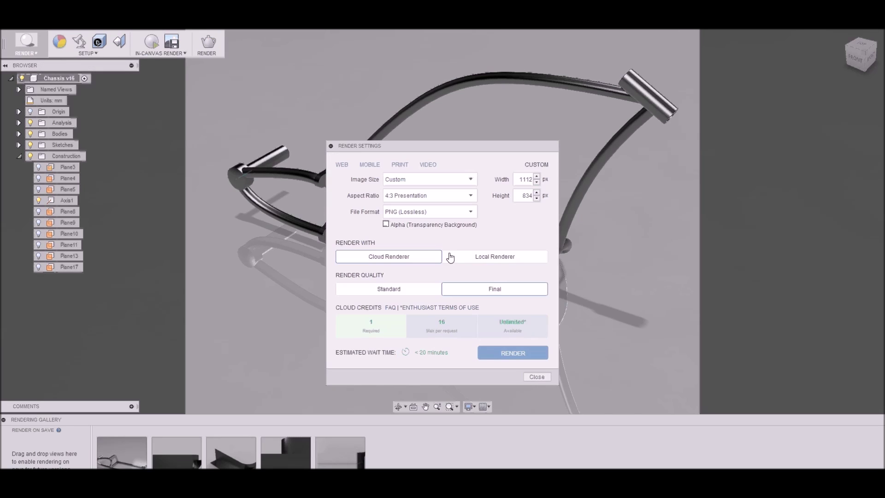
pyautogui.click(471, 181)
pyautogui.click(435, 242)
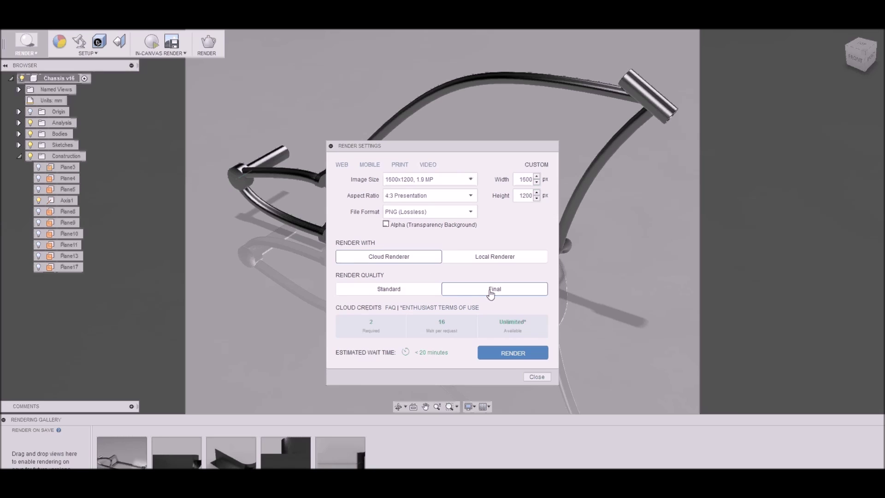
pyautogui.click(507, 354)
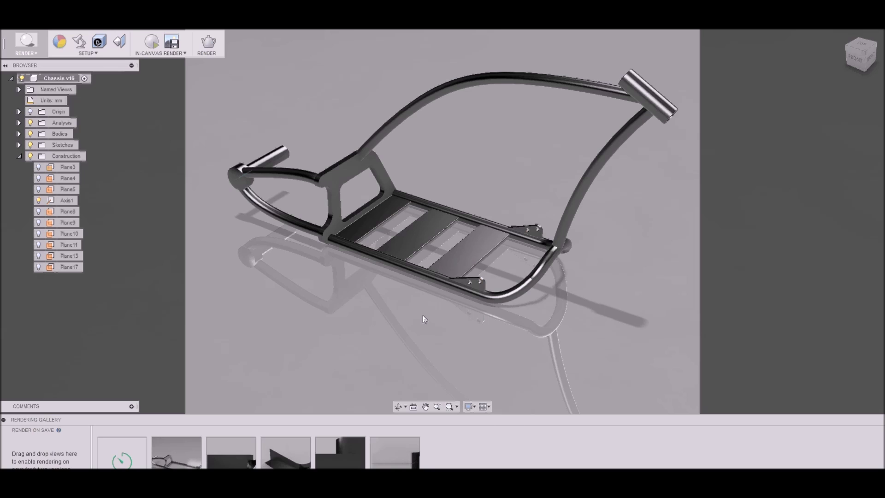
# Check the newly submitted render in the rendering gallery, then collapse its window and move it clear of the model
pyautogui.click(121, 457)
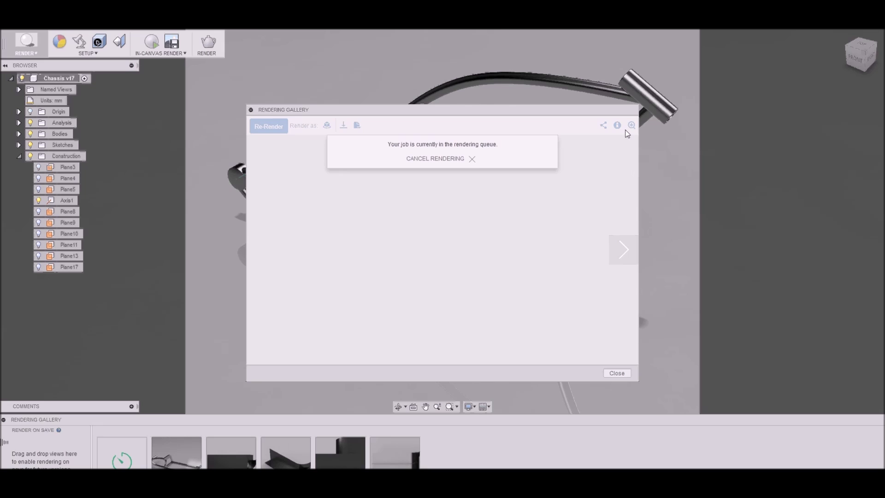
pyautogui.click(251, 110)
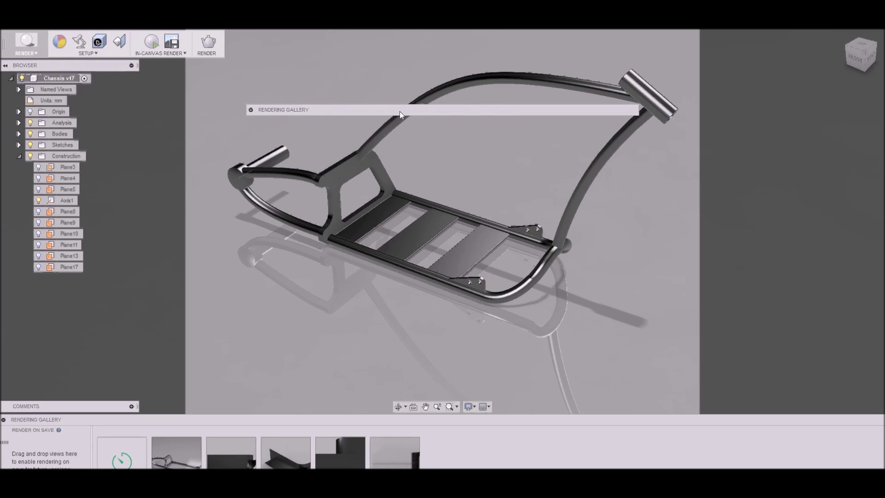
pyautogui.moveTo(399, 110); pyautogui.dragTo(601, 35)
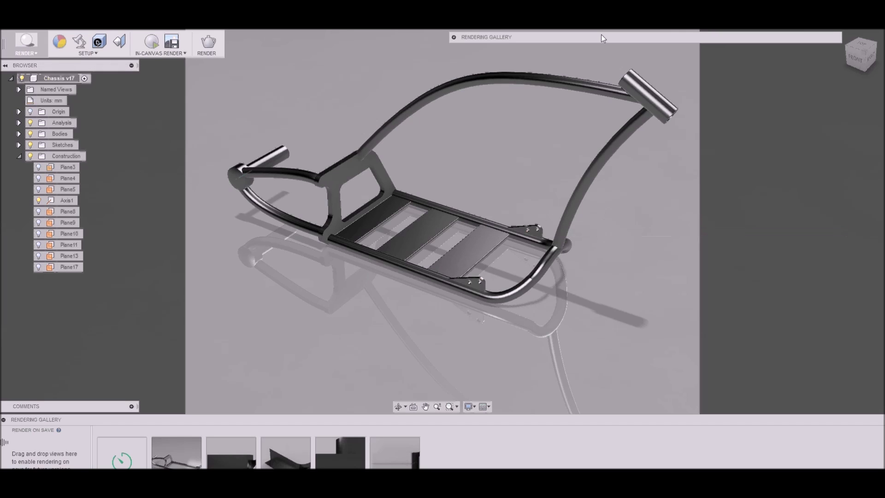
# Examine the chassis in the render scene from low angles, the front view and the isometric home view
pyautogui.scroll(-3, 537, 318)
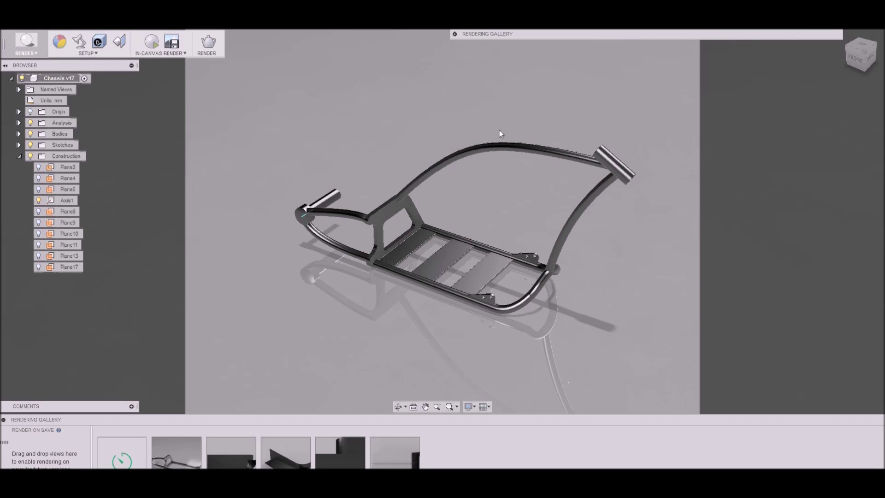
pyautogui.keyDown('shift'); pyautogui.moveTo(499, 130); pyautogui.dragTo(495, 110, button='middle'); pyautogui.keyUp('shift')
pyautogui.scroll(5, 472, 276)
pyautogui.keyDown('shift'); pyautogui.moveTo(498, 232); pyautogui.dragTo(488, 233, button='middle'); pyautogui.keyUp('shift')
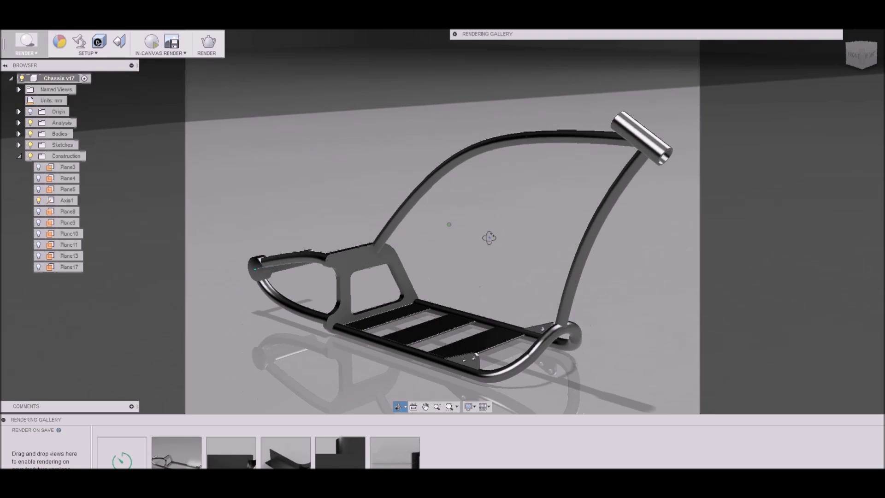
pyautogui.click(861, 45)
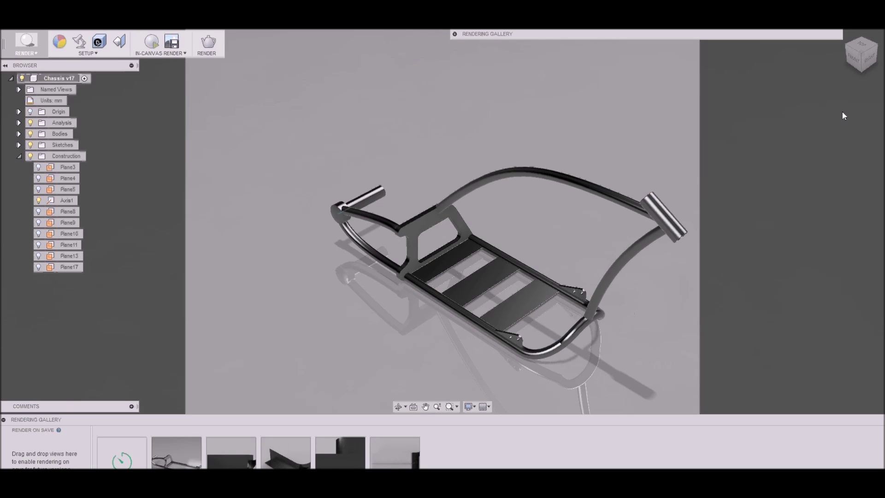
pyautogui.click(855, 60)
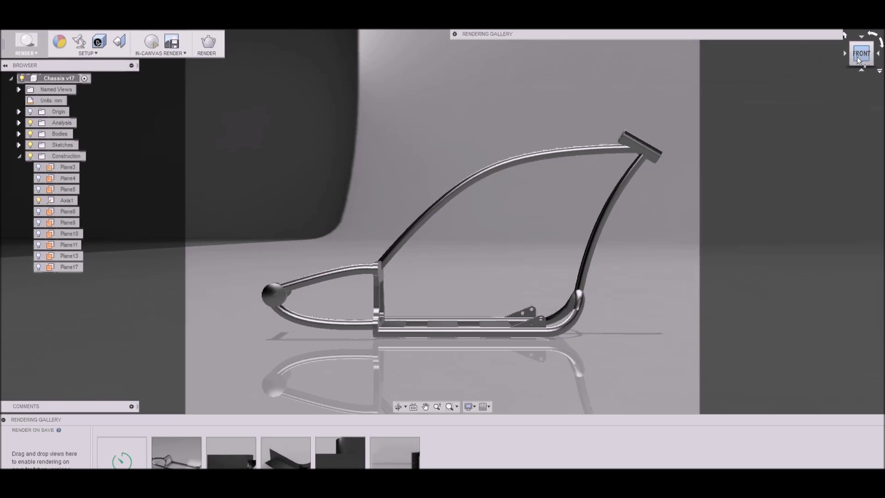
pyautogui.keyDown('shift'); pyautogui.moveTo(682, 239); pyautogui.dragTo(664, 247, button='middle'); pyautogui.keyUp('shift')
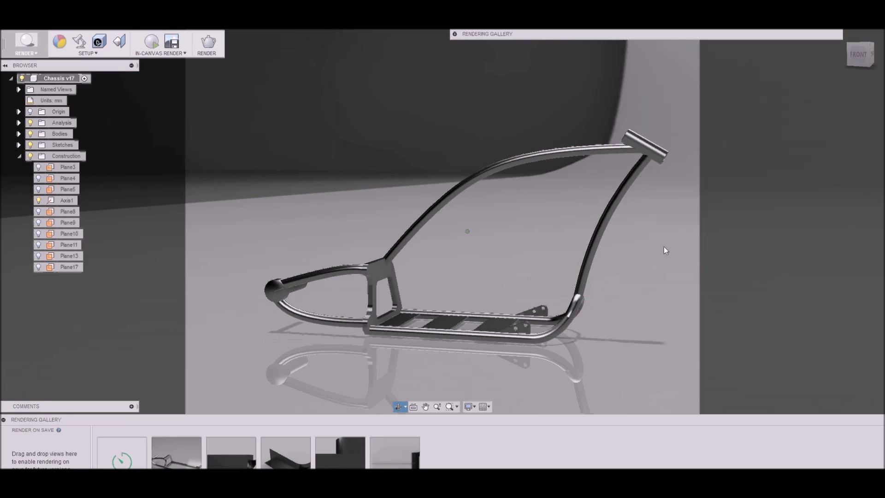
pyautogui.click(845, 35)
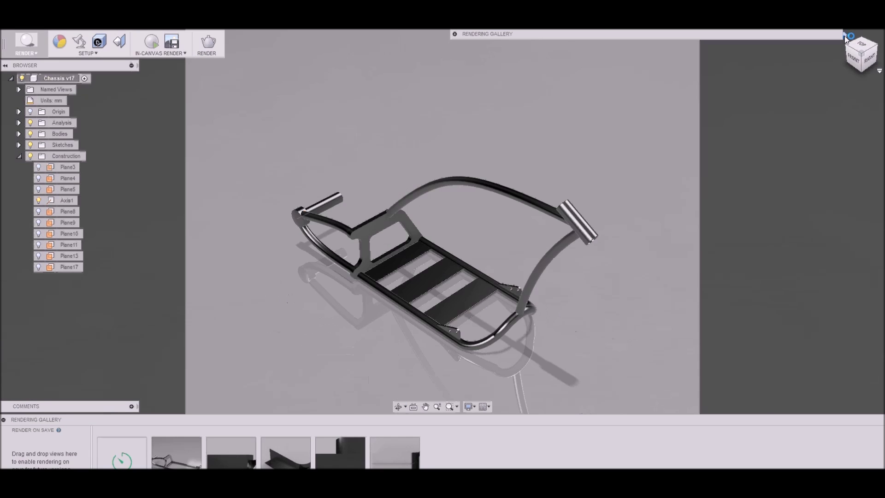
pyautogui.scroll(1, 303, 317)
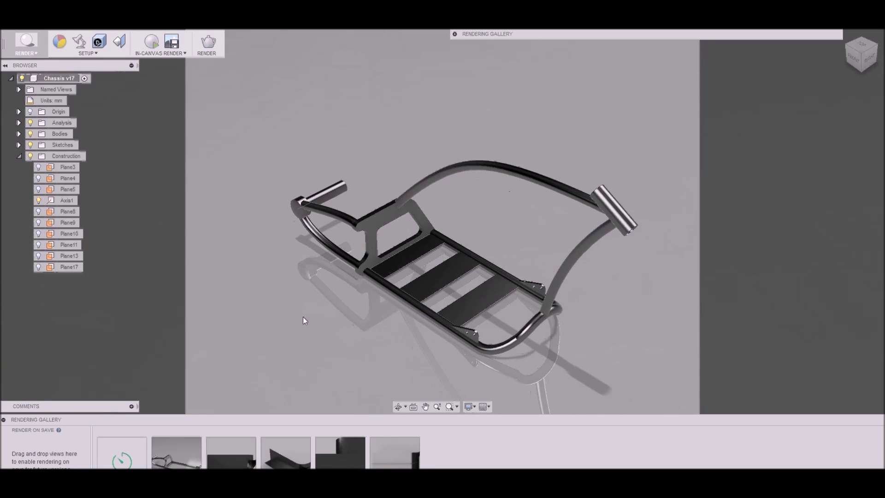